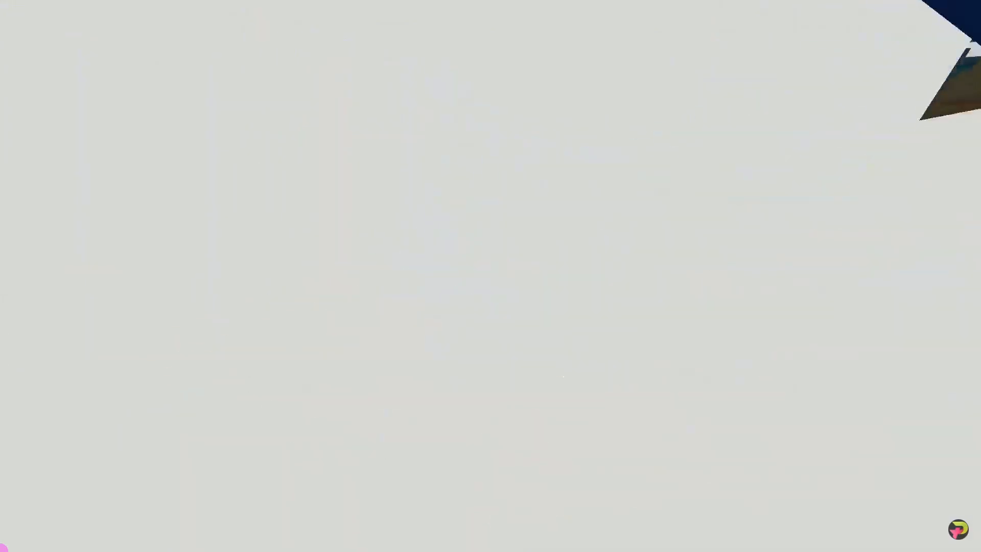
Review the slides of the ANIMASI SLIDE 3 presentation from the last one back to the opening slide.
click(204, 363)
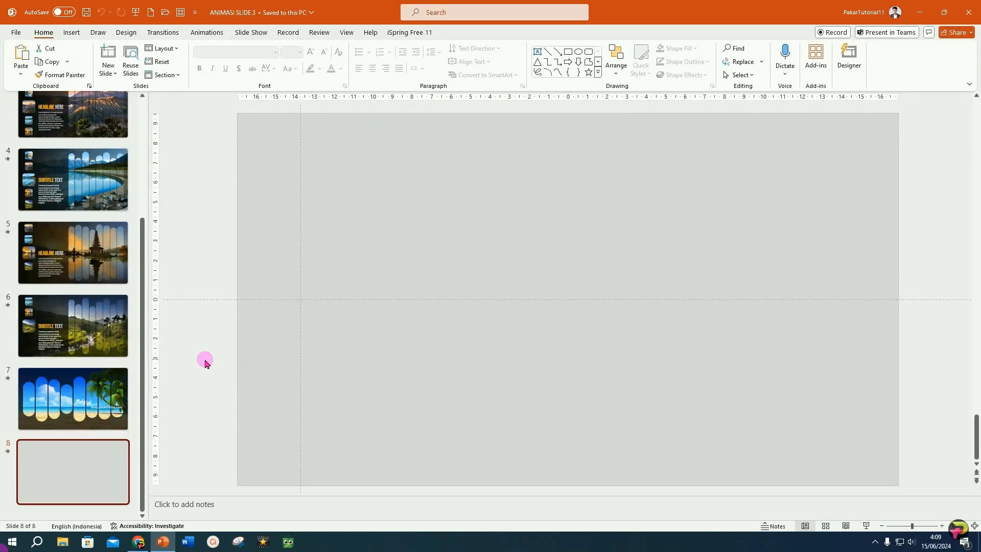
scroll(102, 281, up, 3)
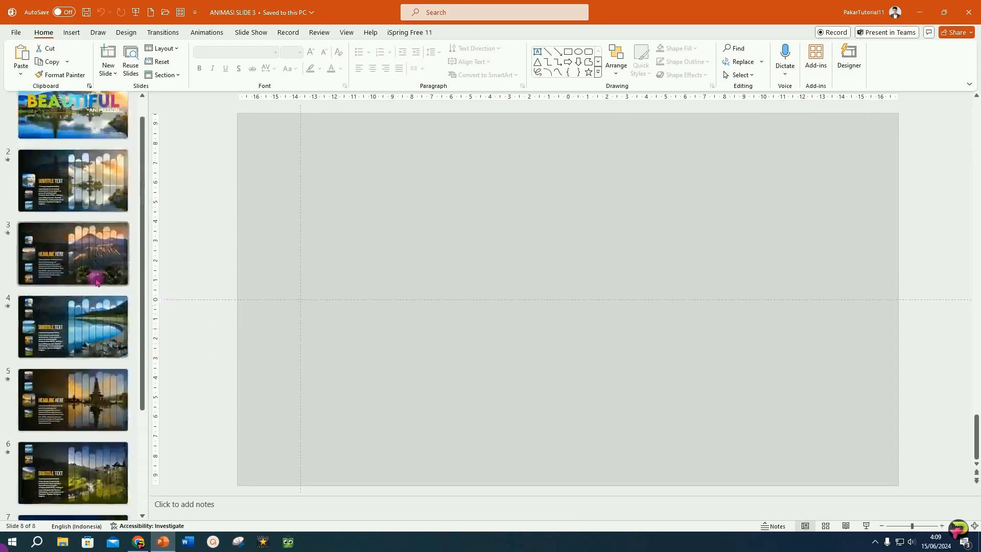
click(86, 215)
scroll(91, 174, up, 1)
click(79, 142)
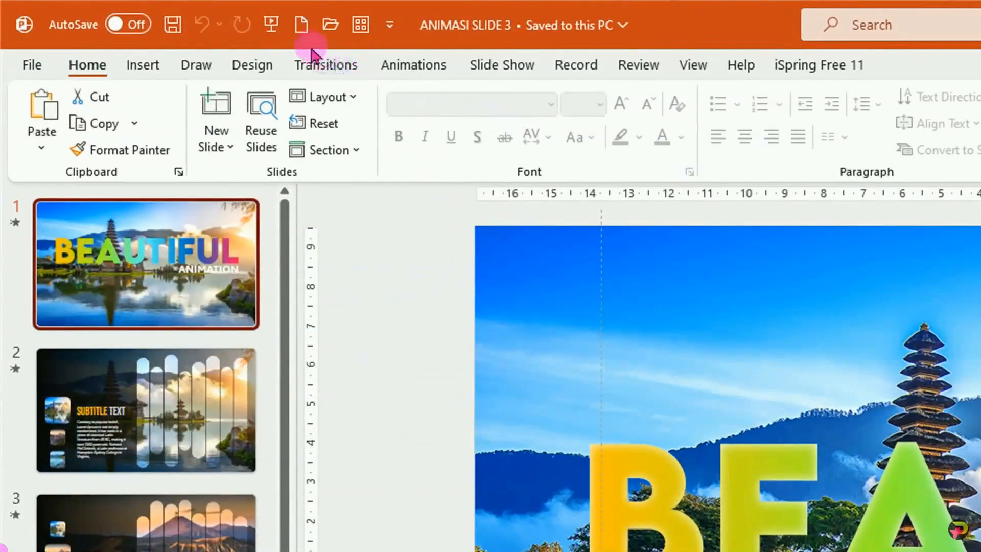
Create a new presentation with a Blank layout slide and display the drawing guides.
click(301, 24)
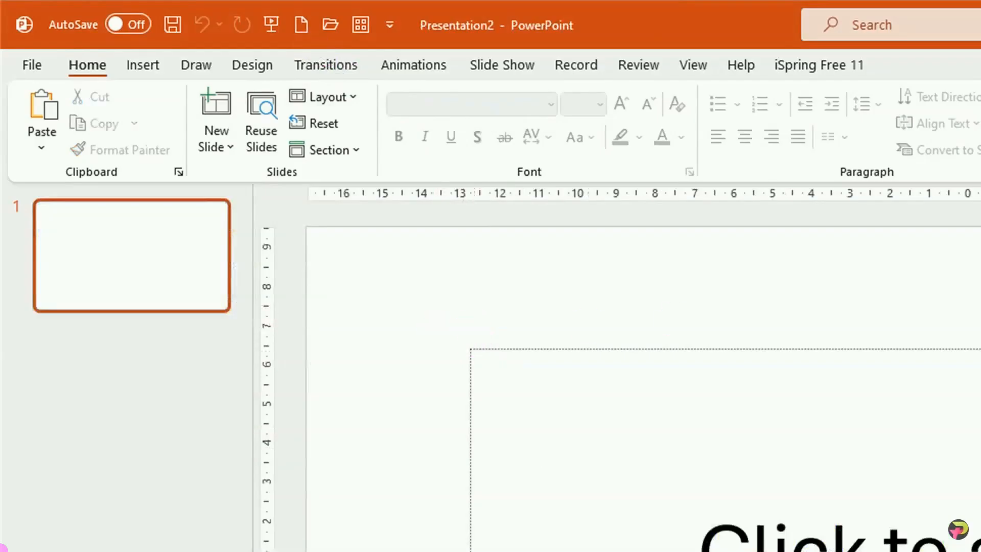
click(337, 100)
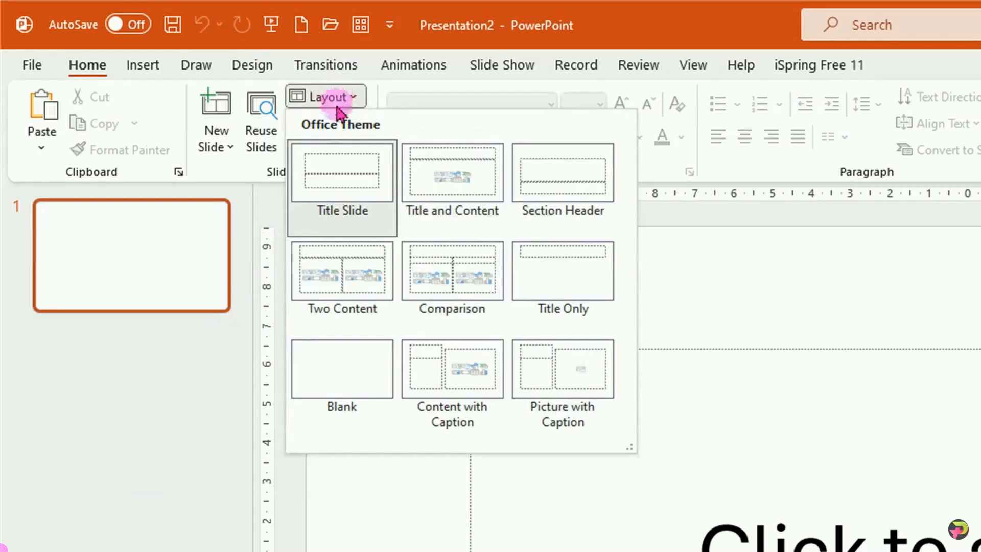
click(359, 404)
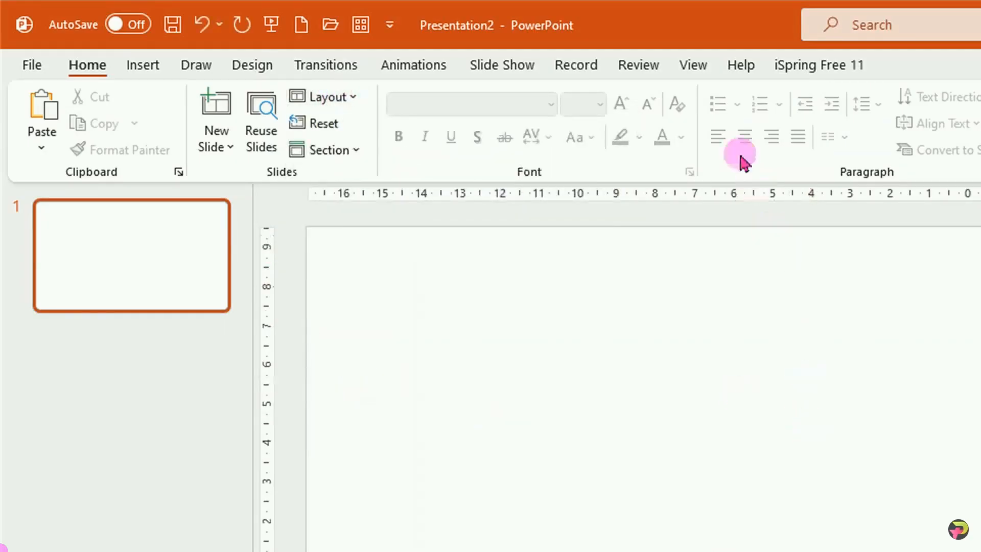
click(695, 68)
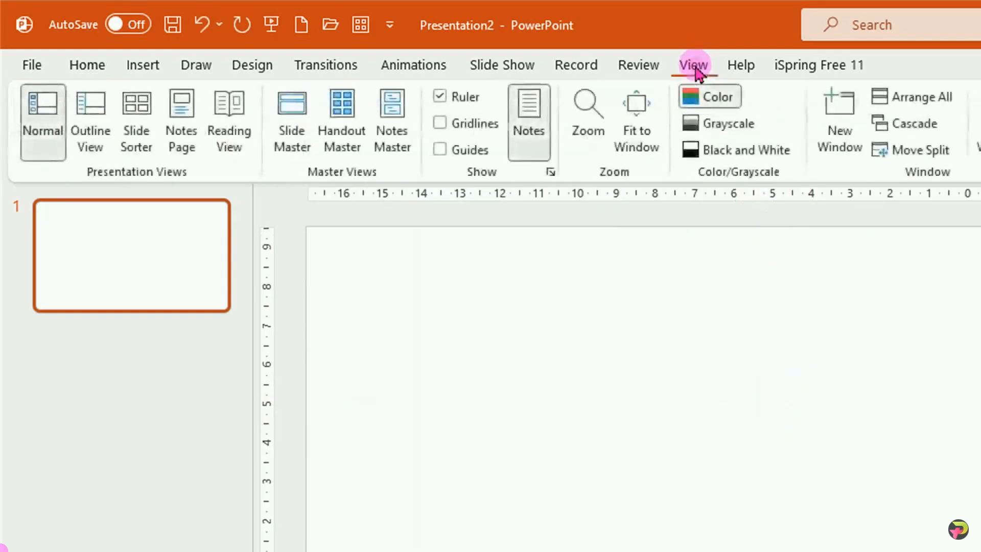
click(440, 149)
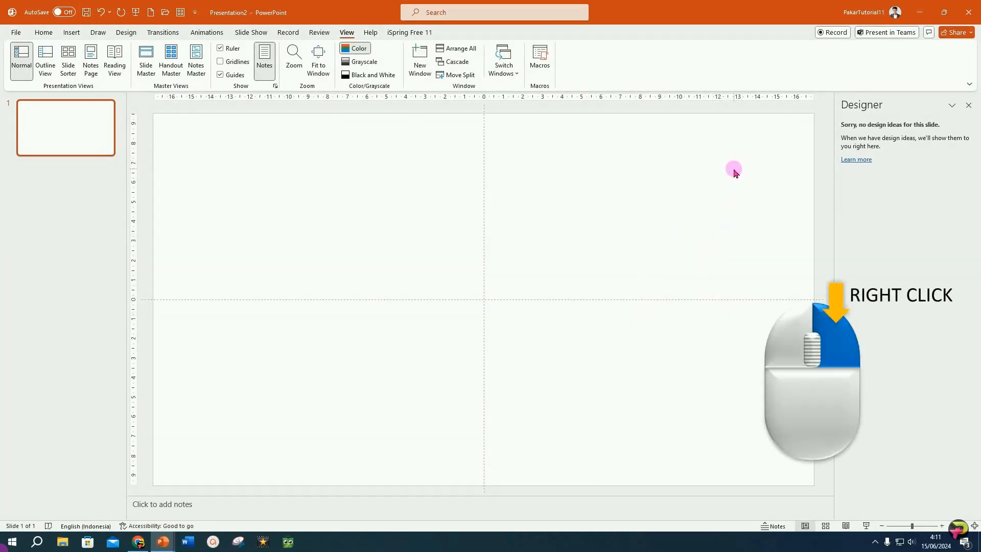
Fill the slide background with picture 1A from the 01_IMAGE folder in Pictures.
right_click(733, 172)
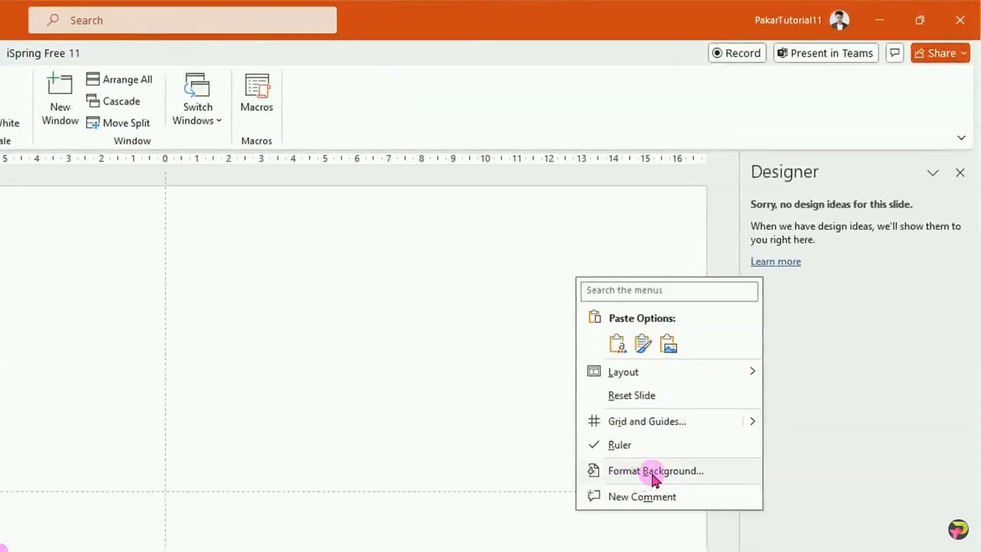
click(653, 475)
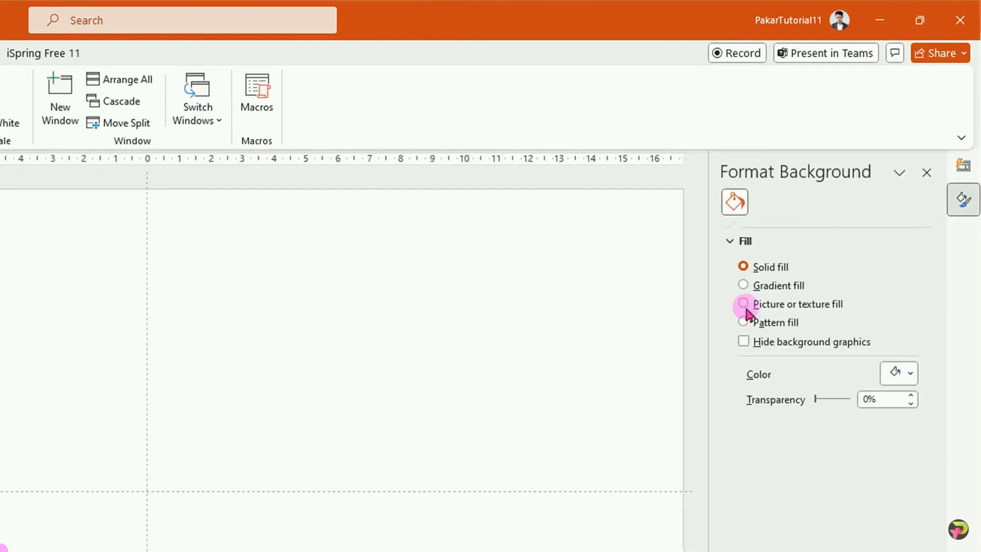
click(743, 304)
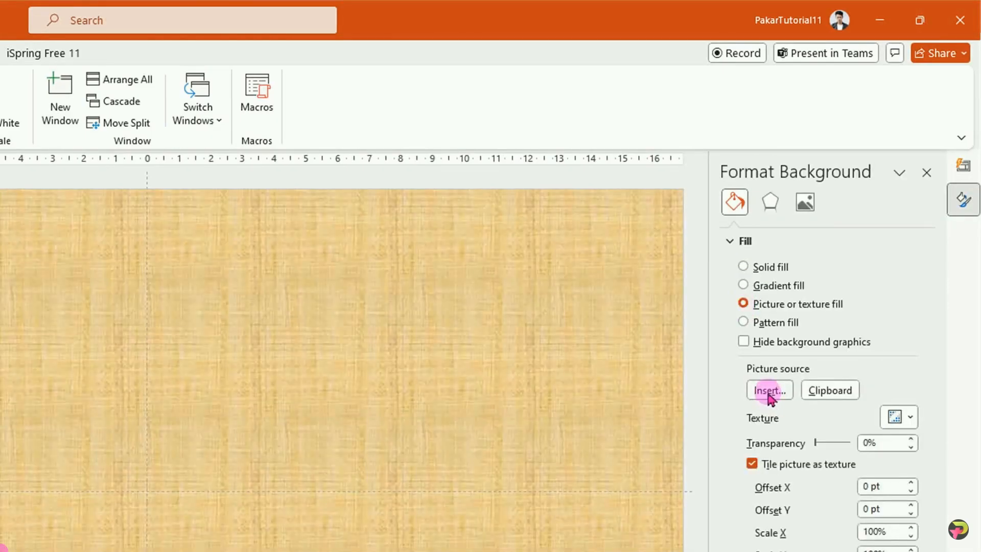
click(769, 390)
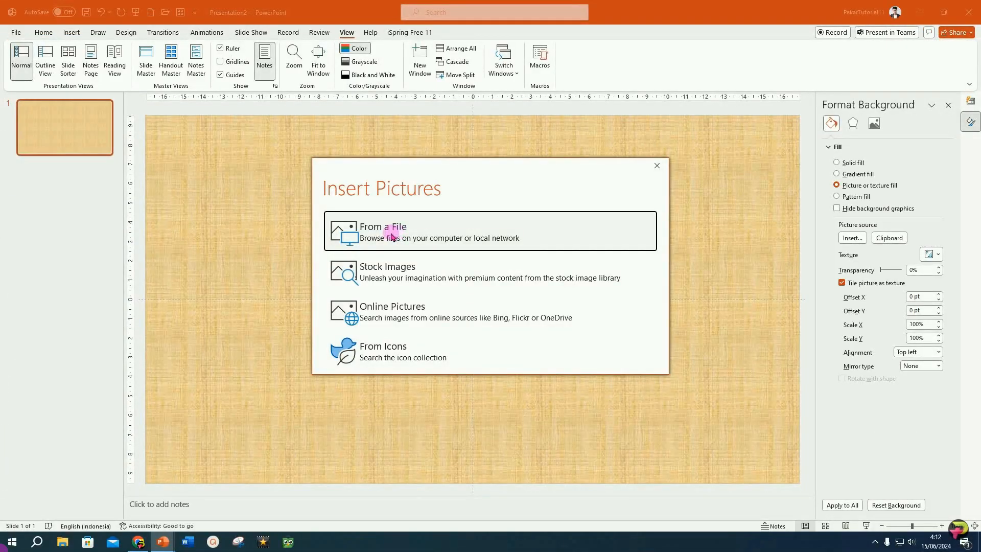
click(391, 237)
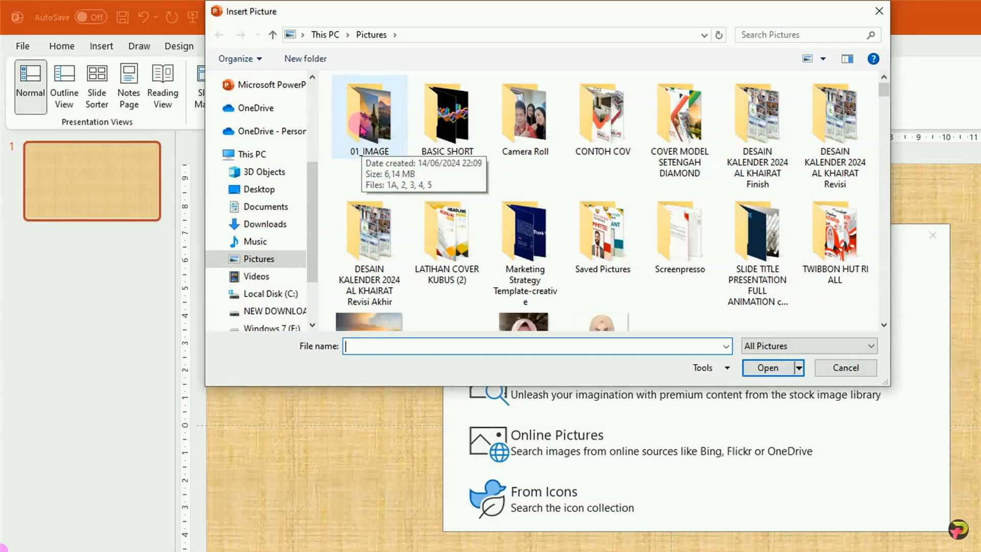
double_click(360, 129)
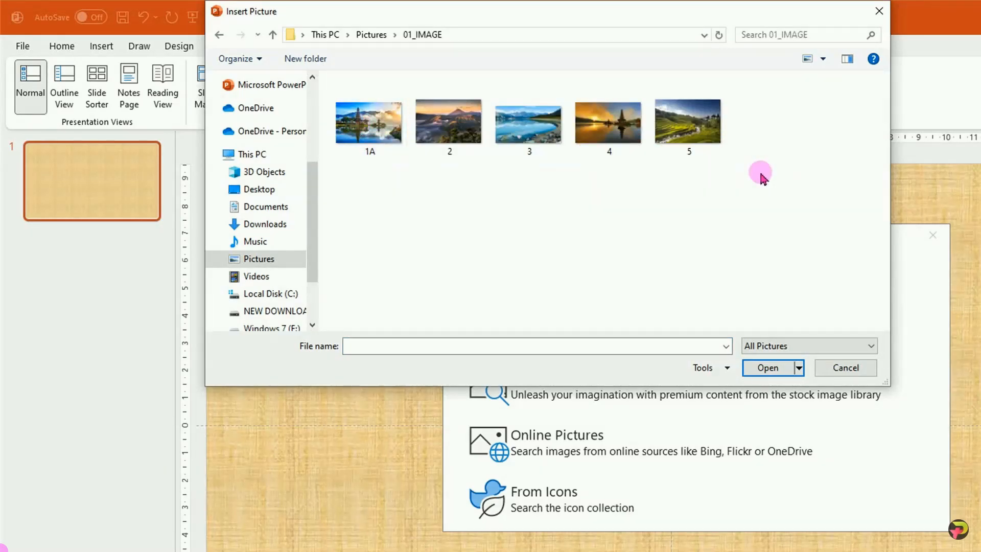
click(361, 128)
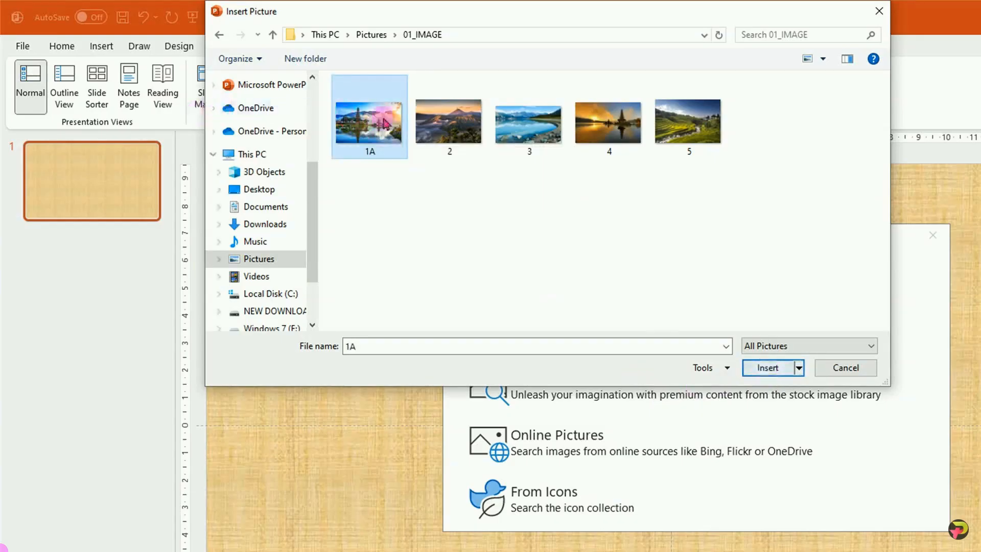
double_click(369, 127)
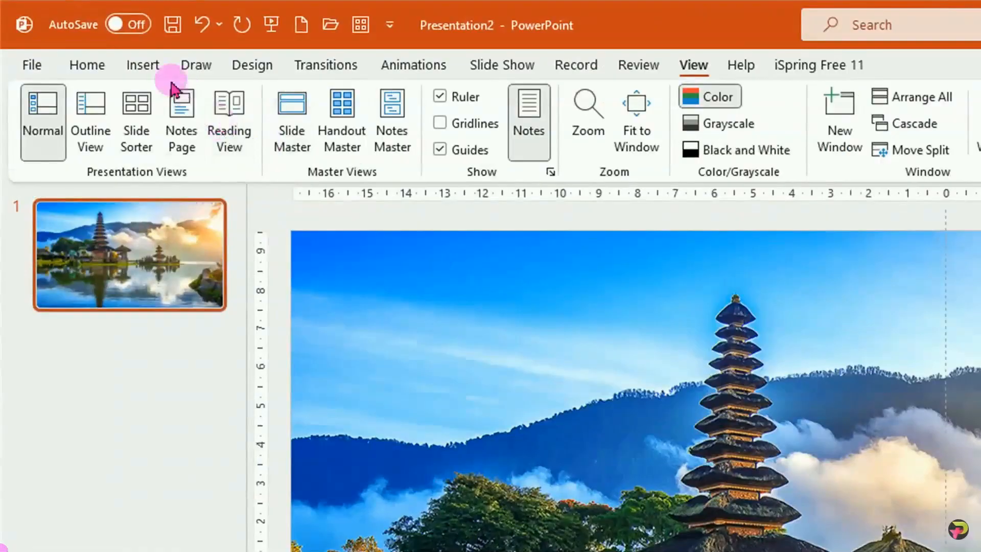
Draw a rectangle covering the whole slide and remove its outline.
click(144, 66)
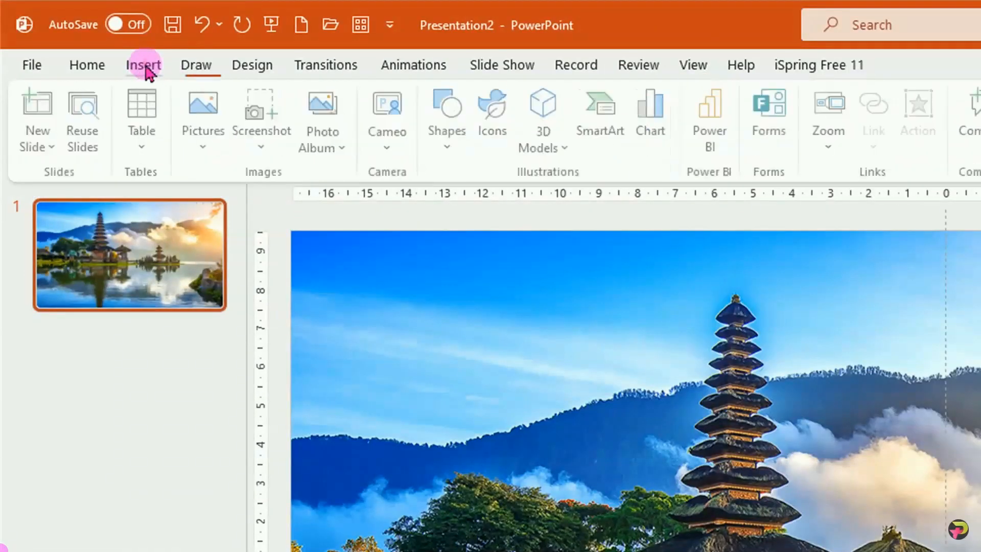
click(452, 148)
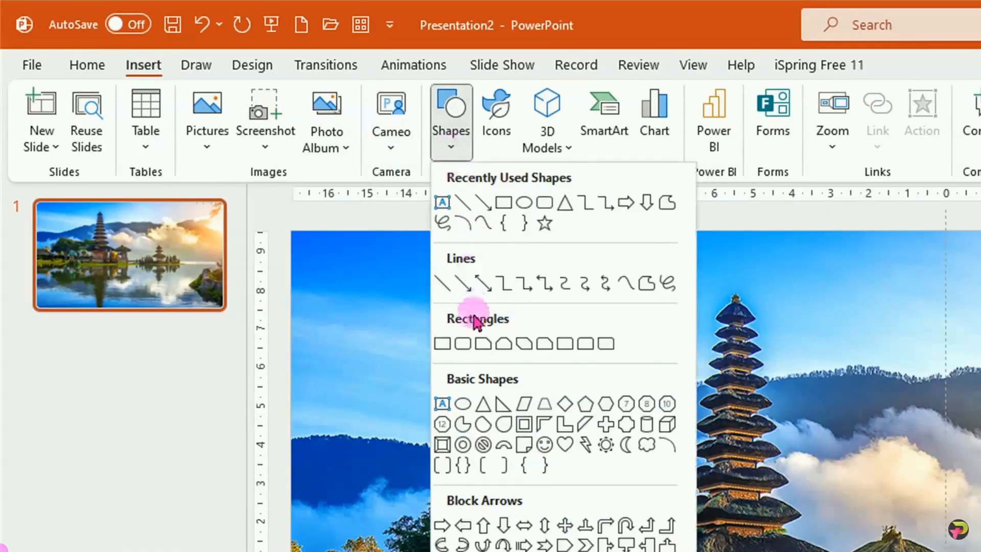
click(442, 344)
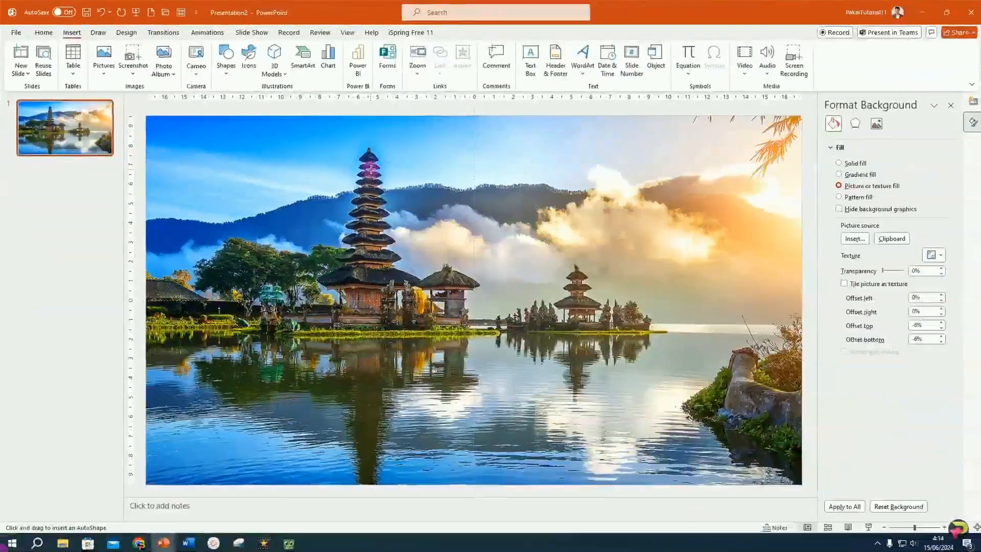
scroll(371, 169, down, 3)
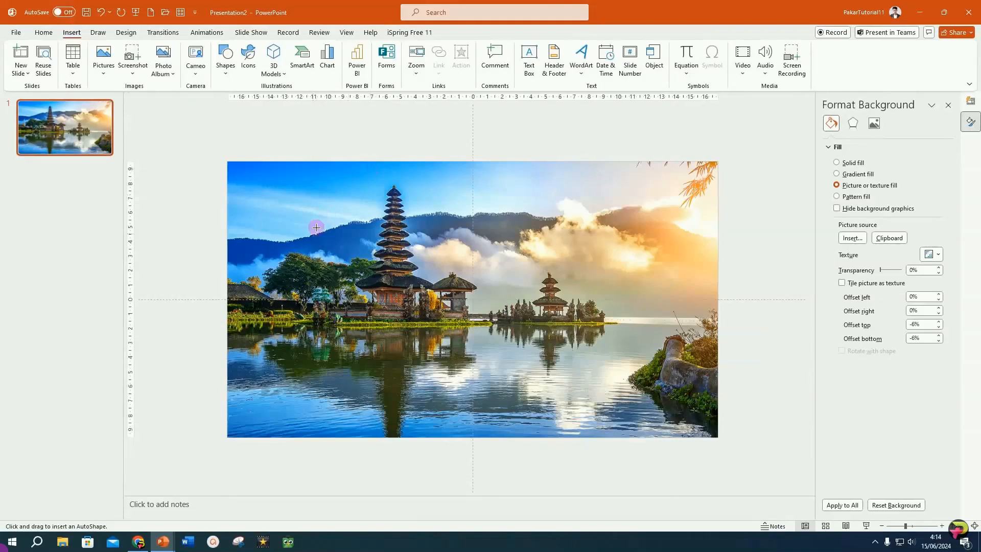
drag(227, 161, 720, 437)
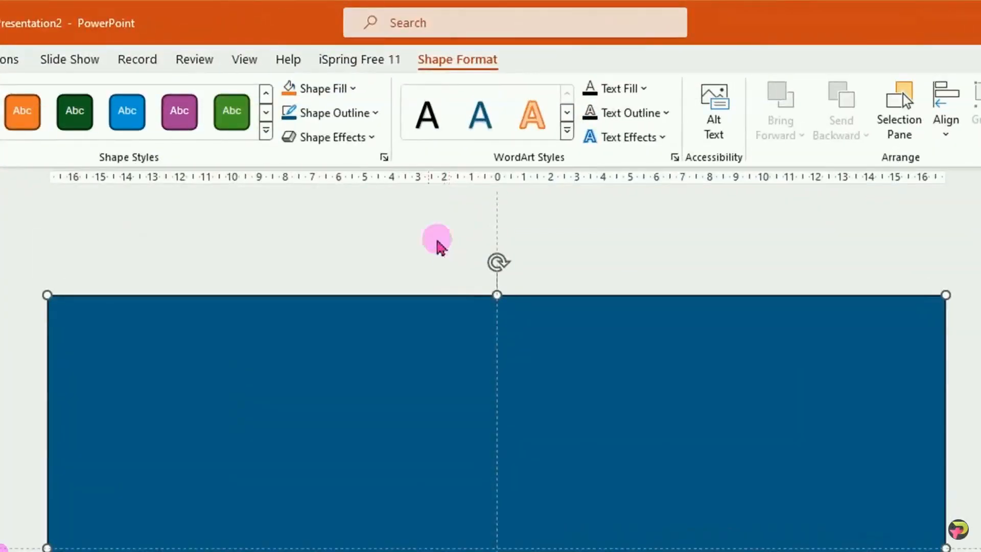
click(378, 115)
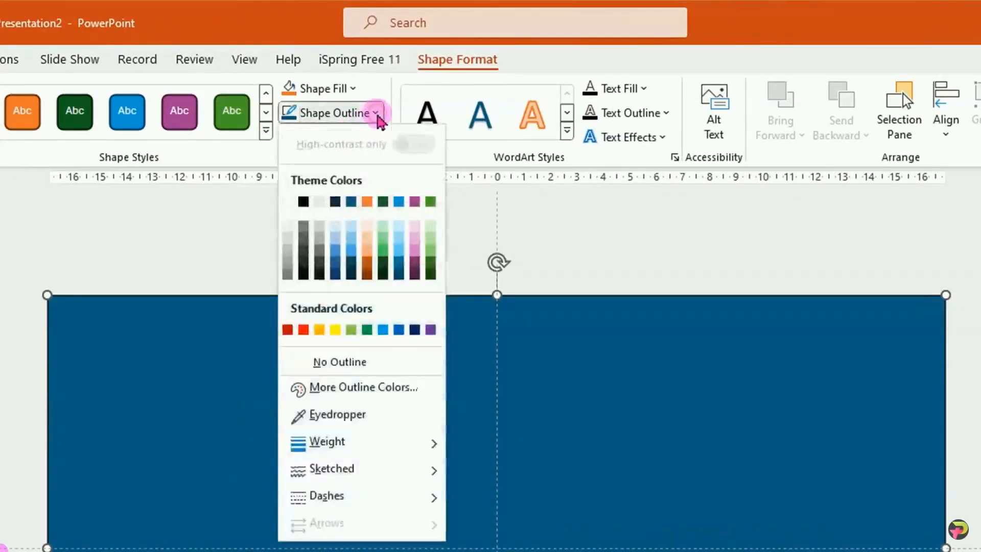
click(340, 361)
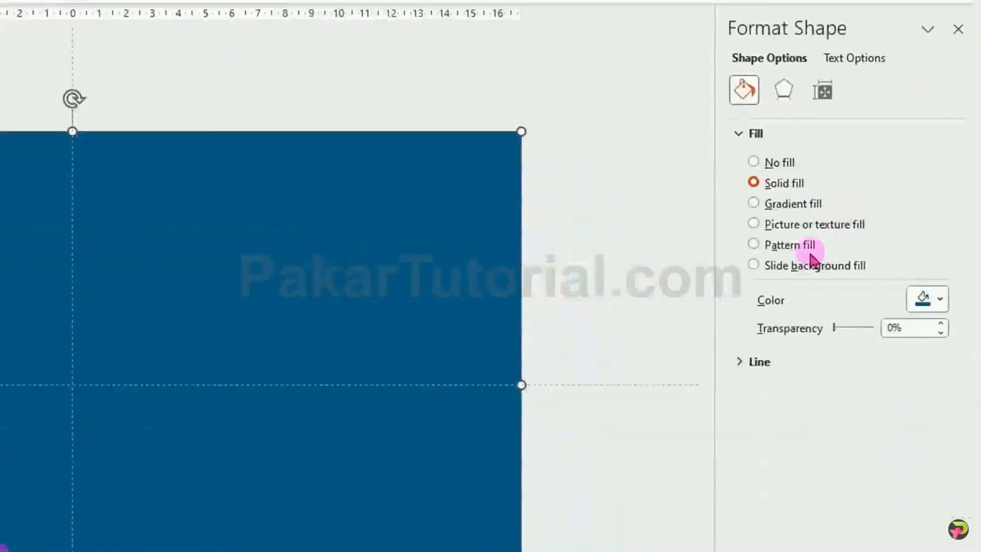
Give the rectangle a linear gradient fill at a 0° angle and remove the two middle gradient stops.
click(754, 204)
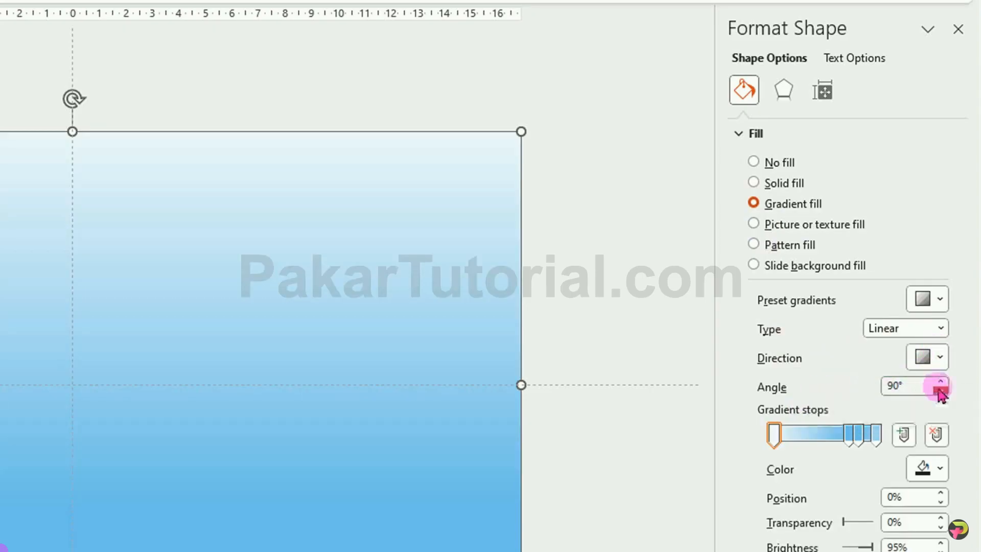
drag(940, 391, 940, 392)
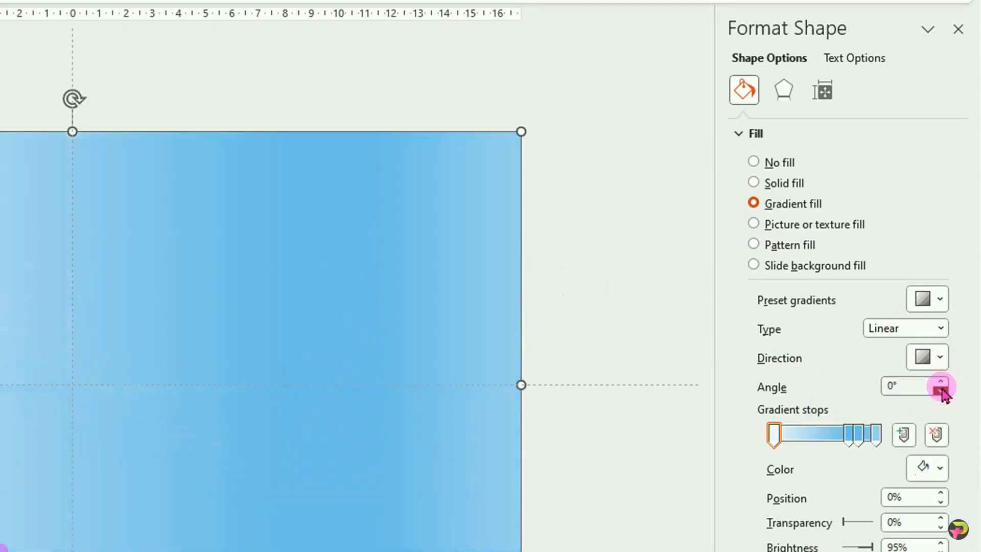
click(792, 447)
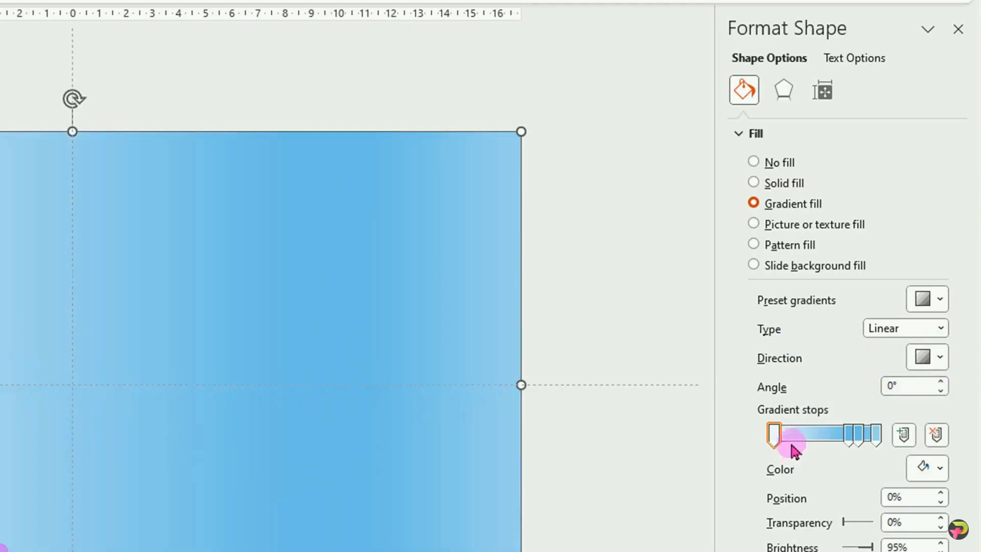
click(850, 436)
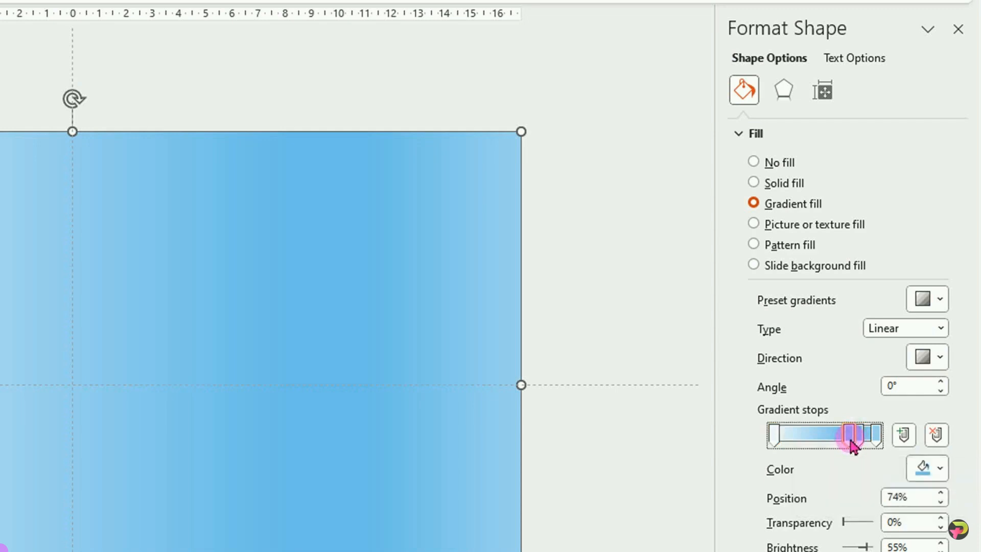
click(940, 436)
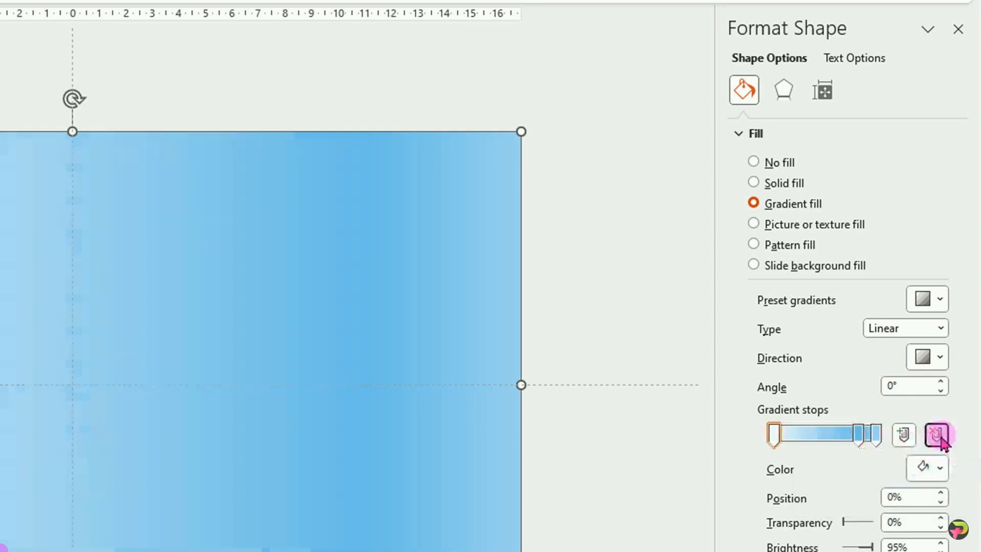
click(859, 435)
click(943, 436)
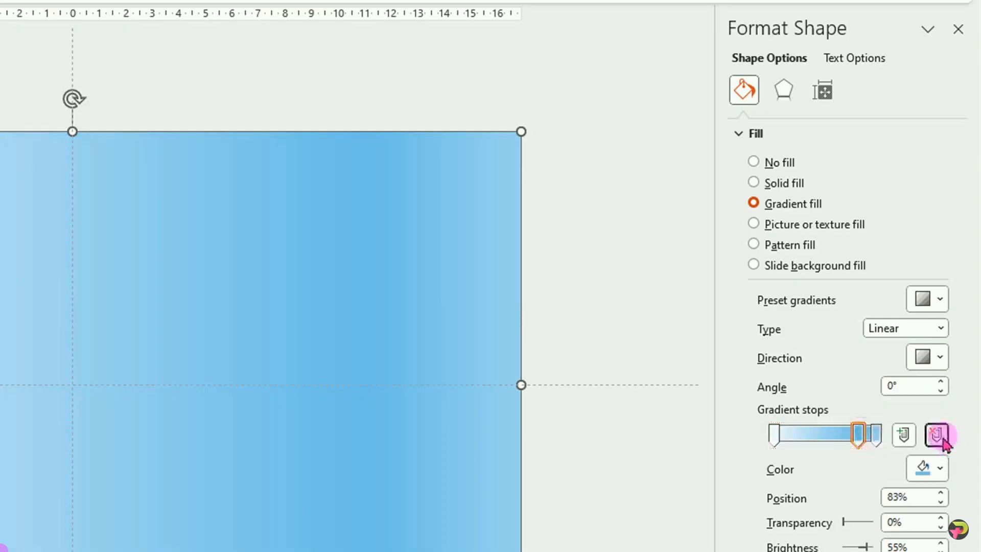
click(864, 435)
Color both the first and last gradient stops the dark theme gray with 25% brightness.
click(774, 435)
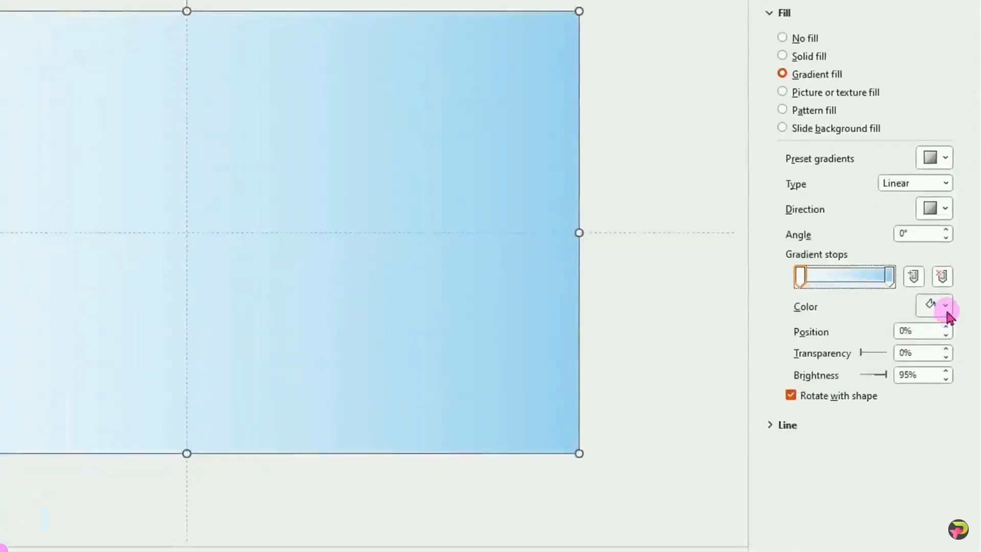
click(946, 305)
click(861, 428)
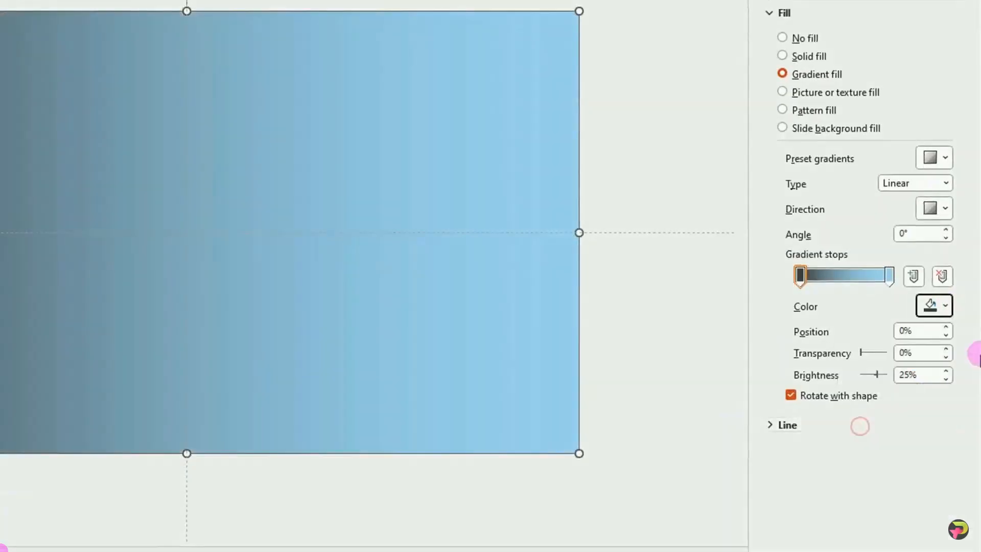
click(889, 276)
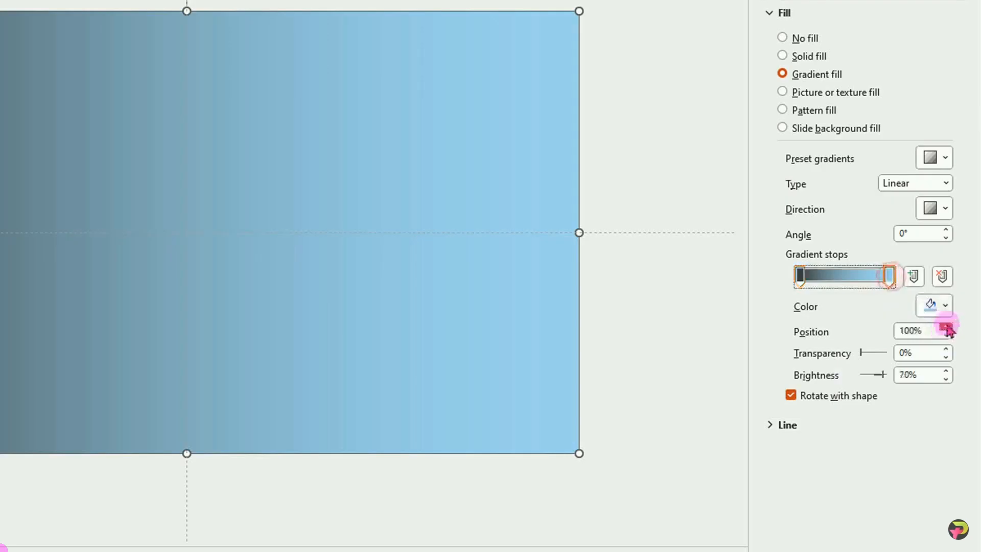
click(946, 312)
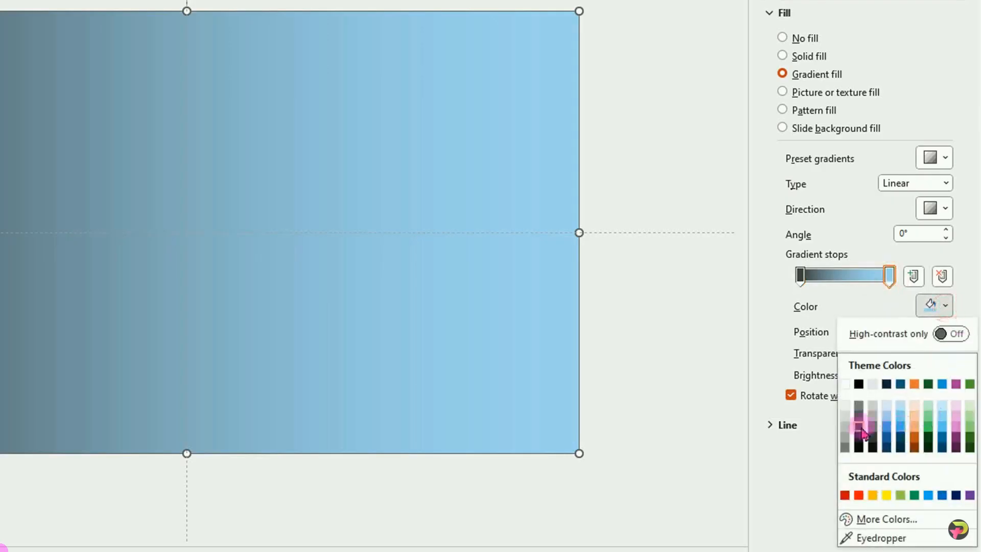
click(861, 429)
Increase the transparency of the rectangle's gradient at the last stop so the background photo shows through.
click(889, 276)
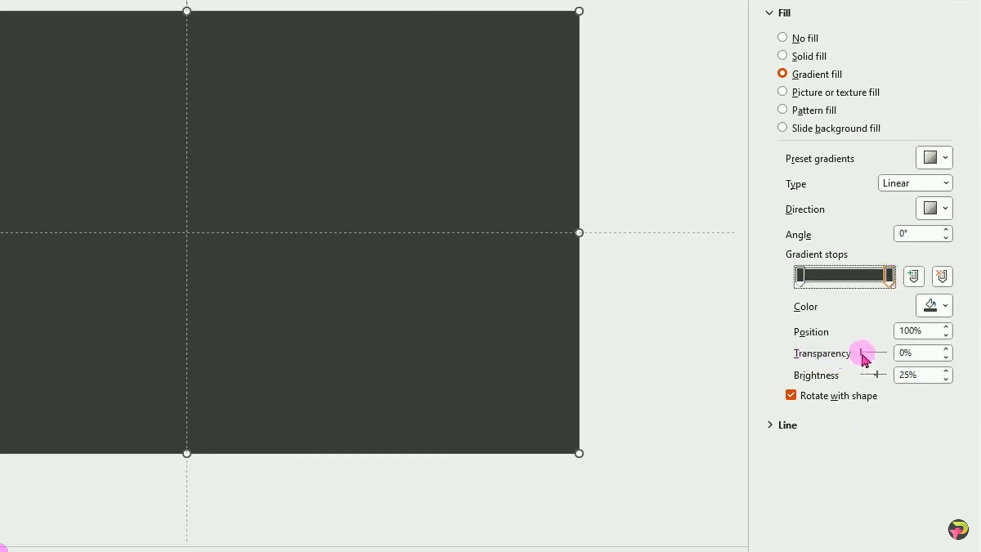
drag(864, 358, 876, 355)
click(946, 349)
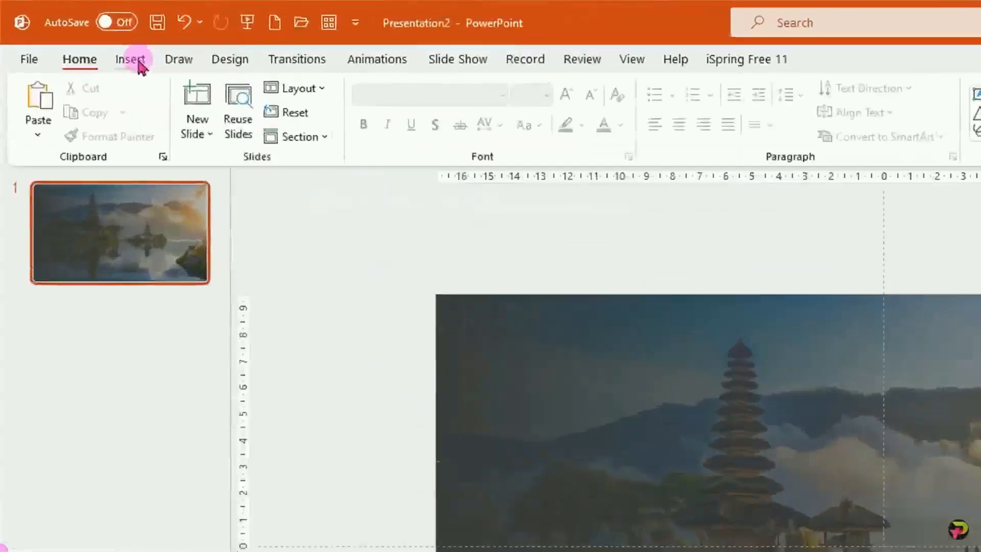
Draw a tall rounded rectangle about 14.36 cm high and 2.96 cm wide over the photo's sunlit side, with fully rounded ends.
click(74, 34)
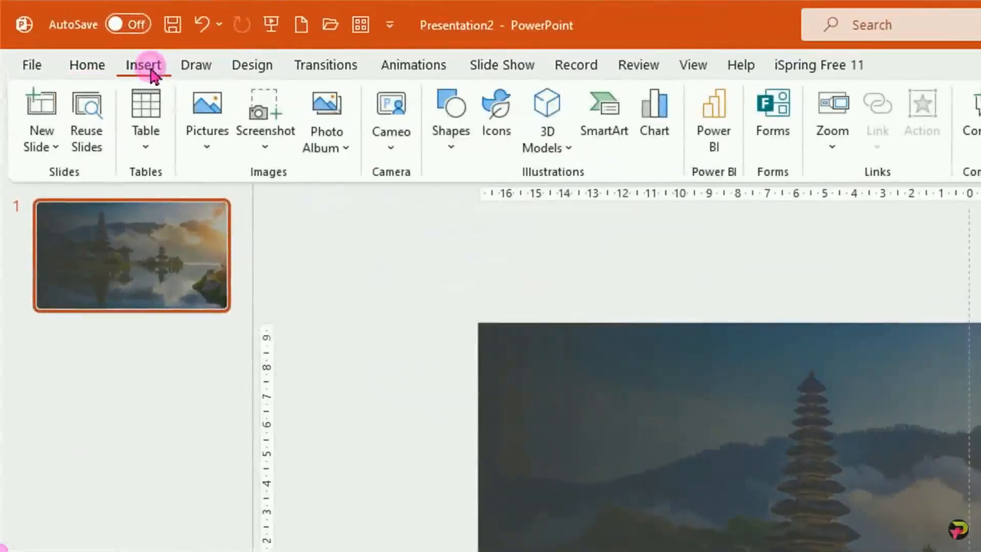
click(458, 153)
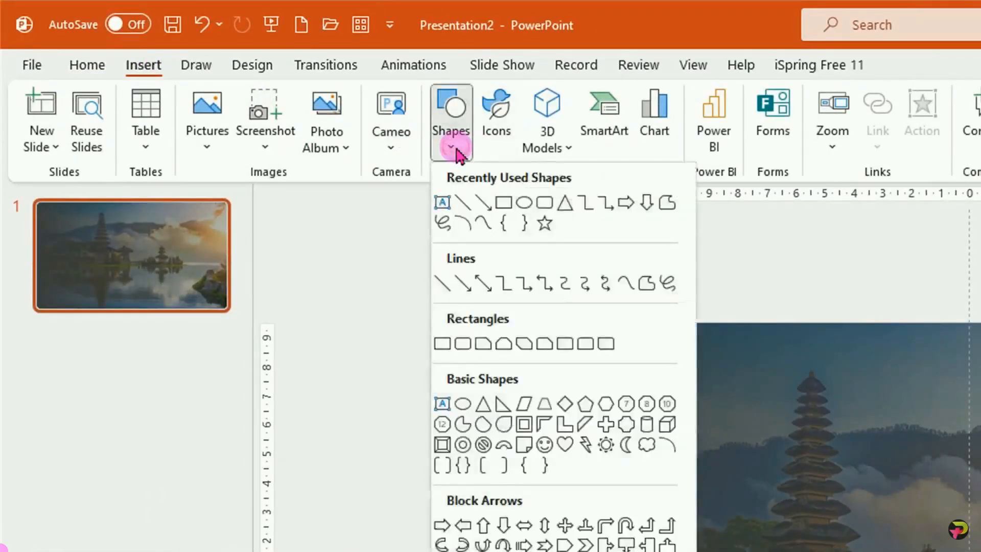
click(462, 346)
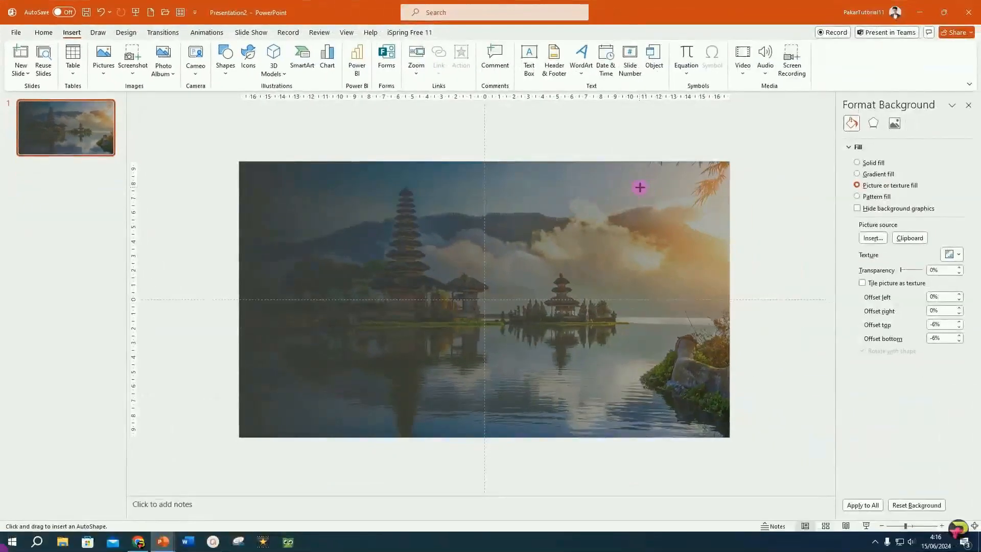
mouse_move(640, 187)
mouse_down()
mouse_move(681, 339)
mouse_move(682, 395)
mouse_up()
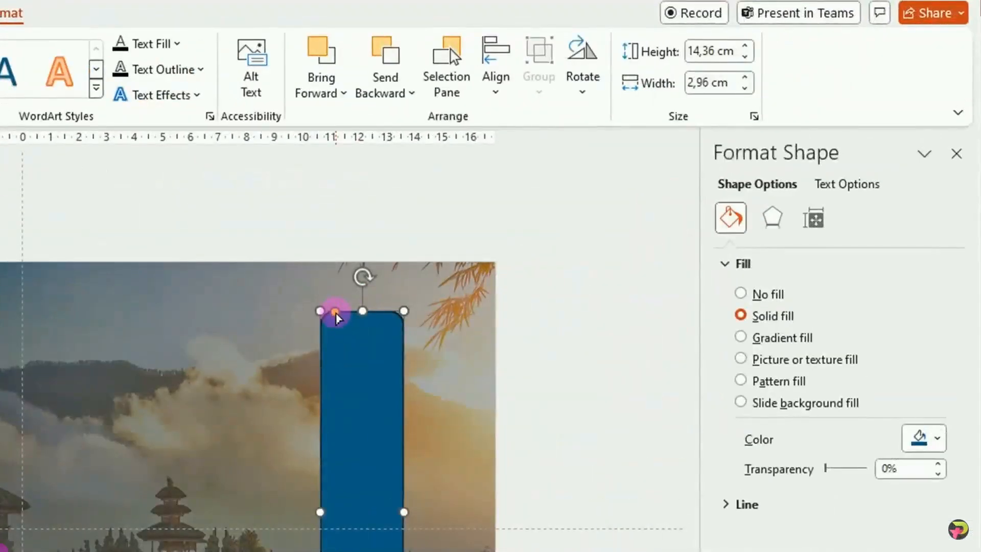
drag(335, 317, 427, 314)
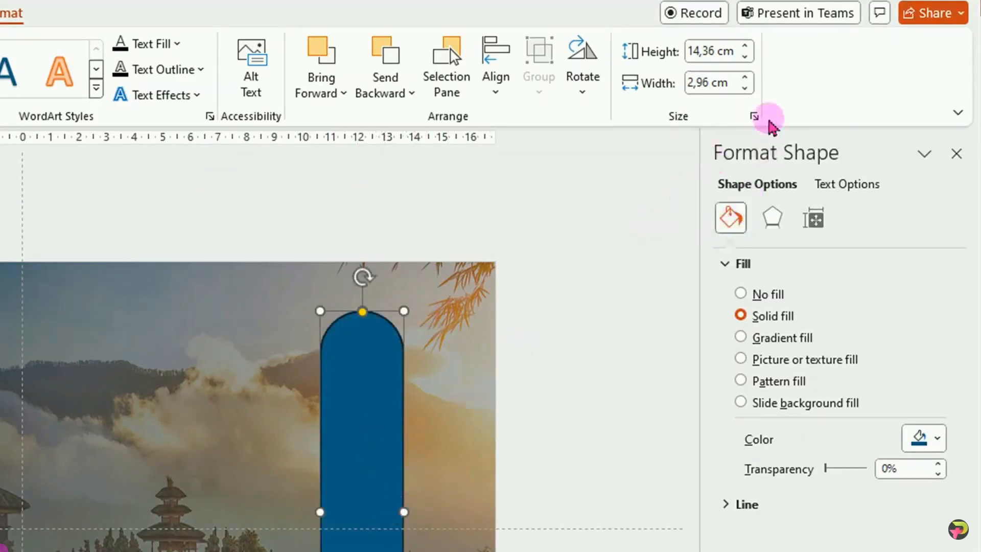
Set the rounded rectangle's width to 2 cm and give it a slide background fill.
click(745, 88)
click(745, 88)
click(745, 88)
click(745, 88)
click(744, 88)
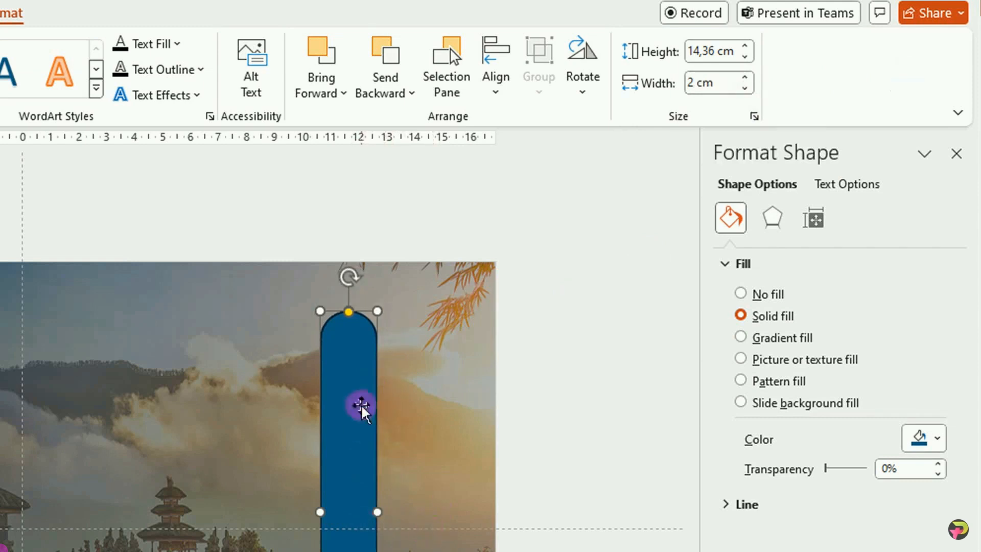
click(740, 402)
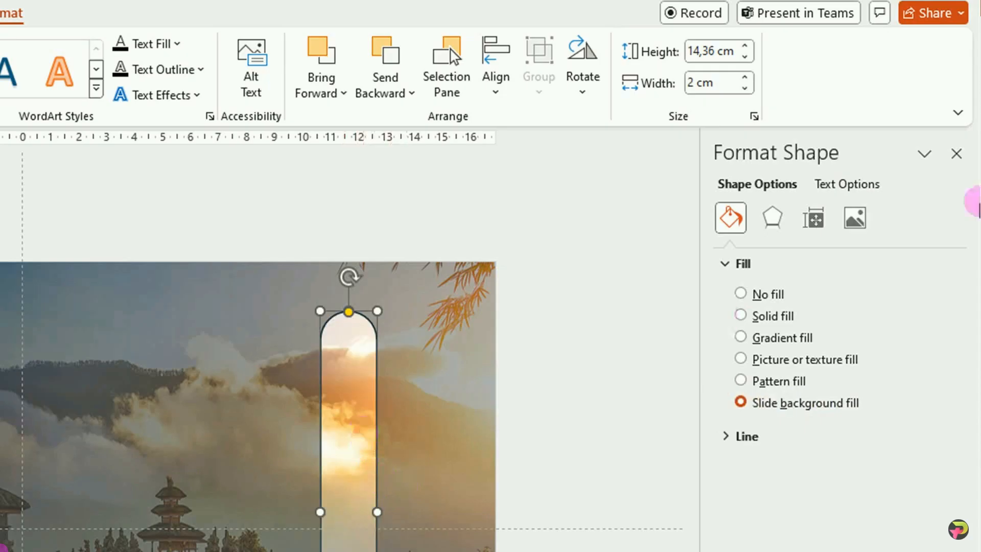
Add an Inside: Center shadow to the rounded rectangle and color the shadow white.
click(772, 221)
click(785, 264)
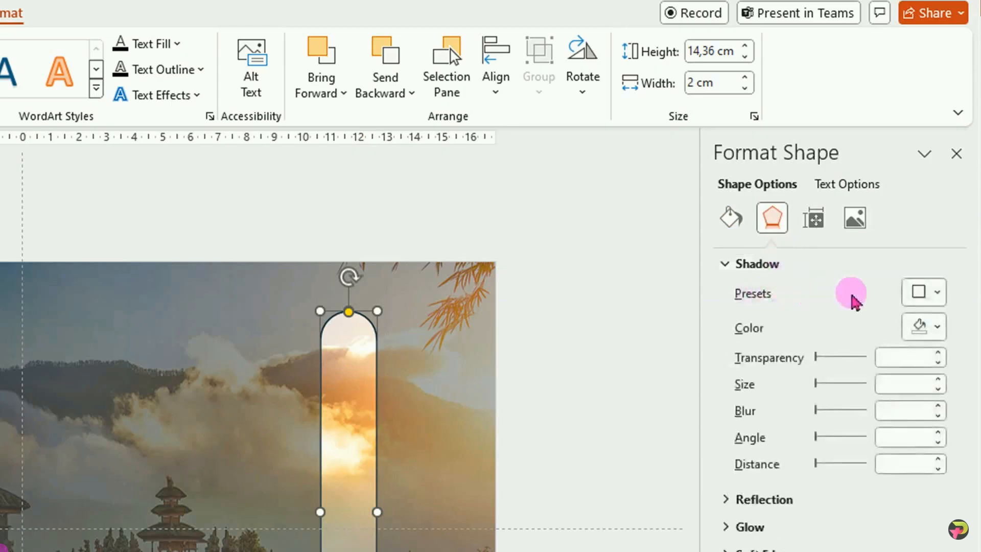
click(937, 293)
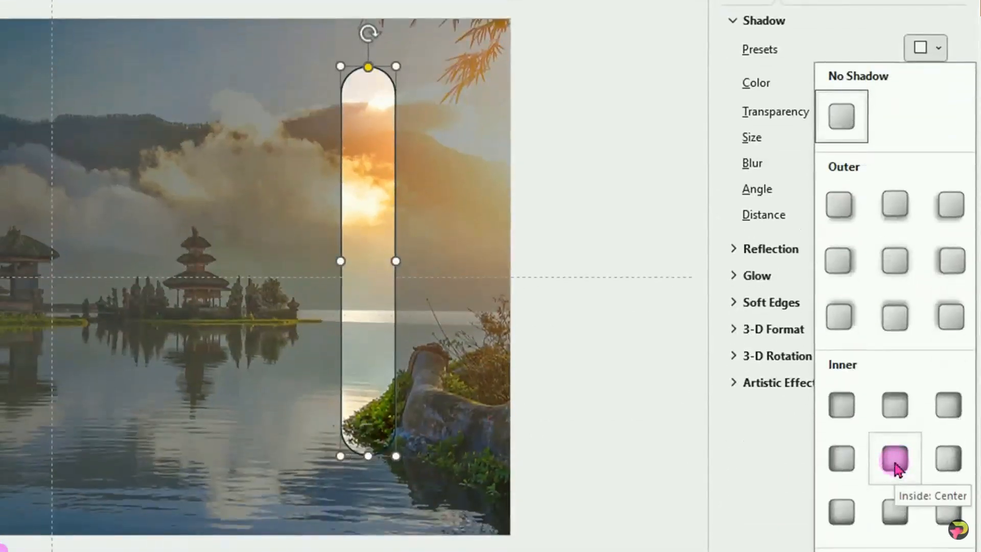
click(895, 462)
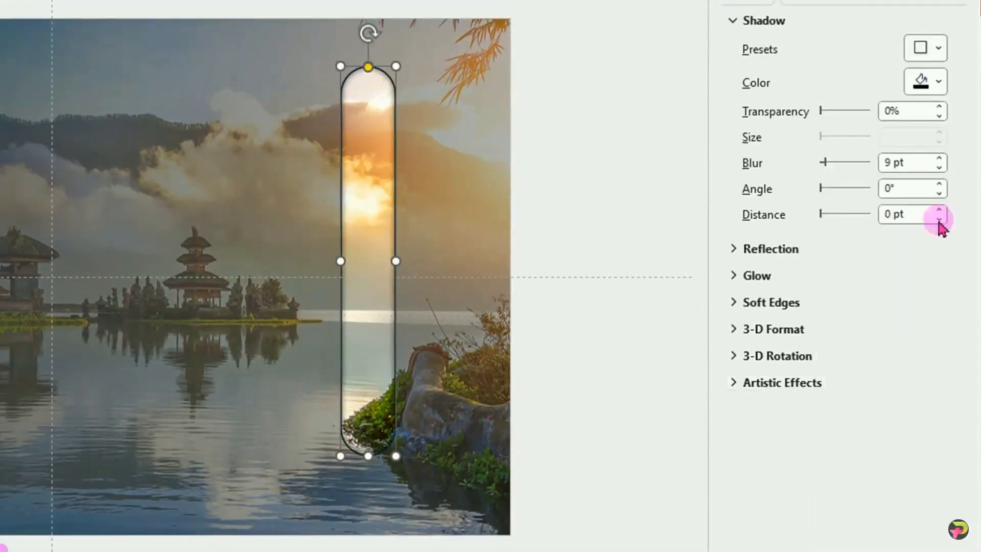
click(938, 83)
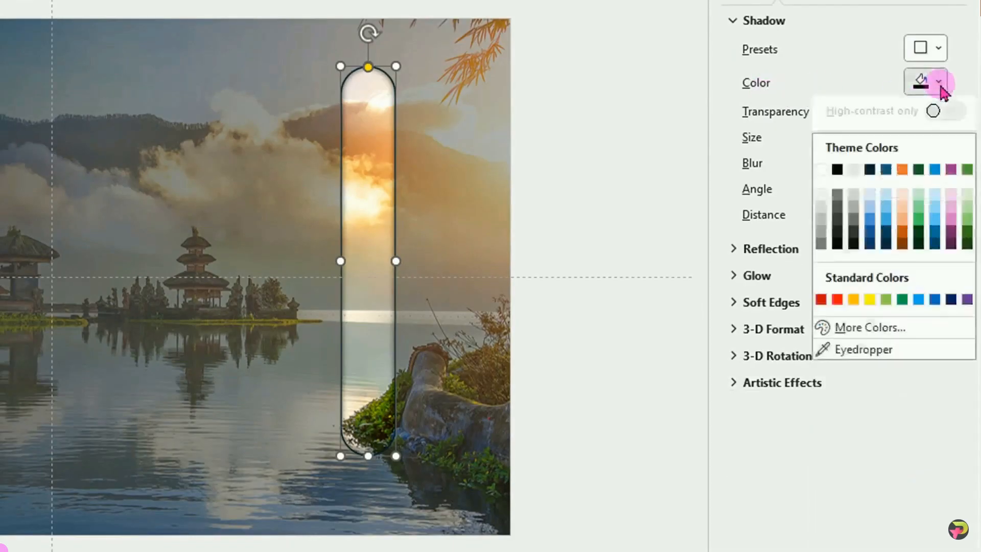
click(821, 174)
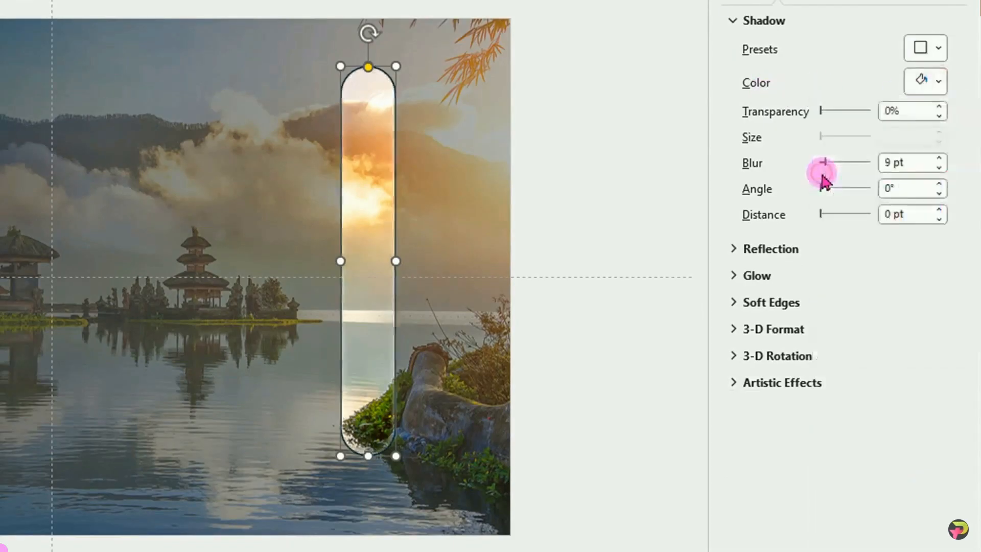
Move the rounded bar to the middle of the slide and remove its outline.
drag(377, 276, 41, 273)
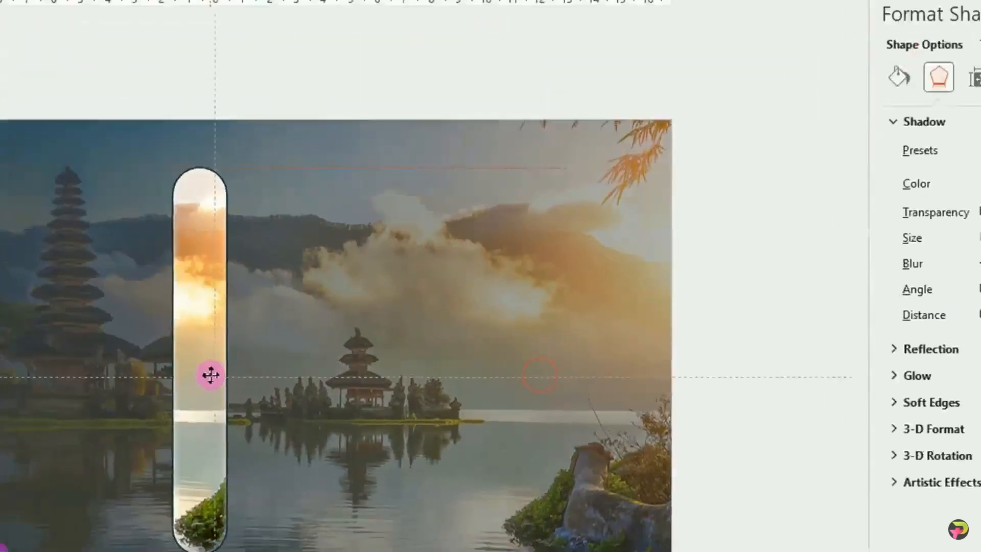
drag(488, 546, 488, 546)
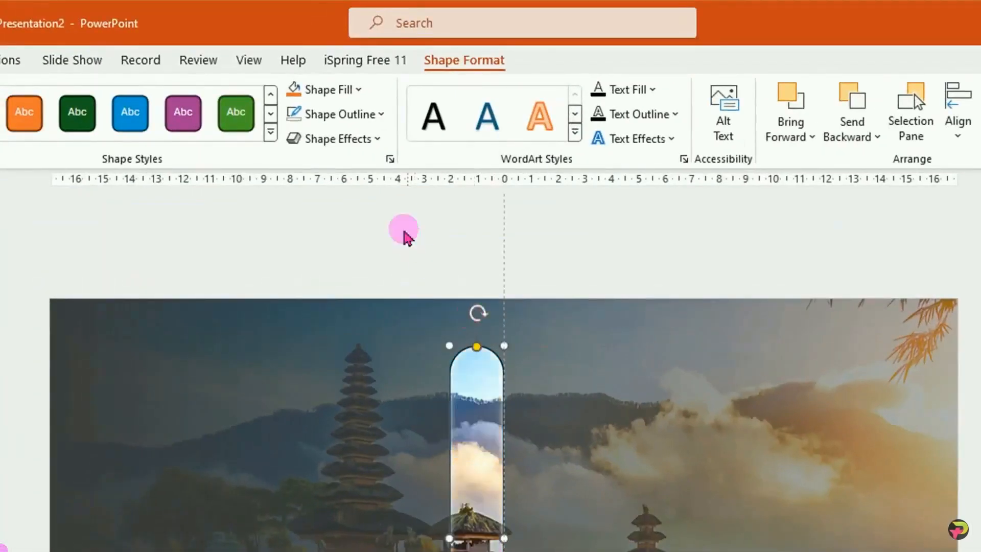
click(382, 114)
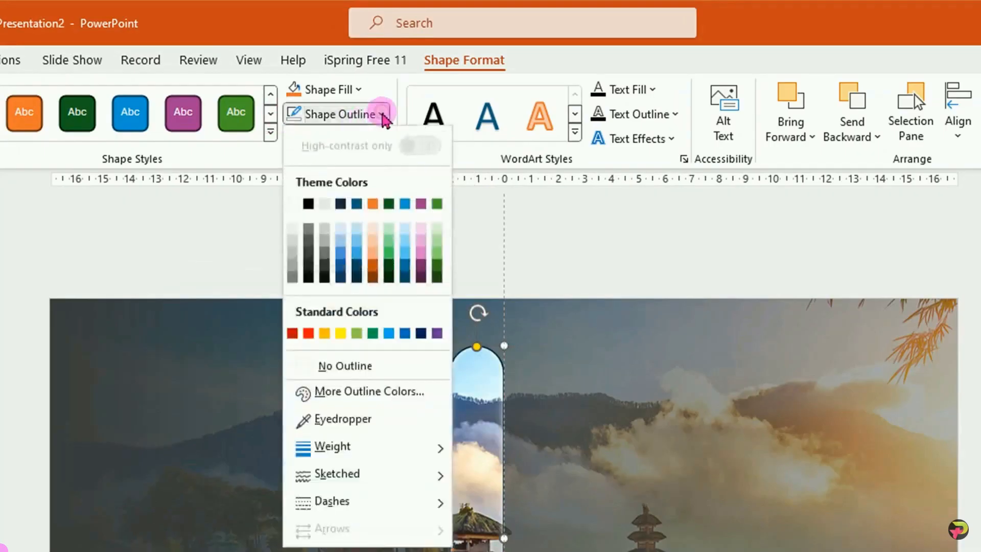
click(361, 366)
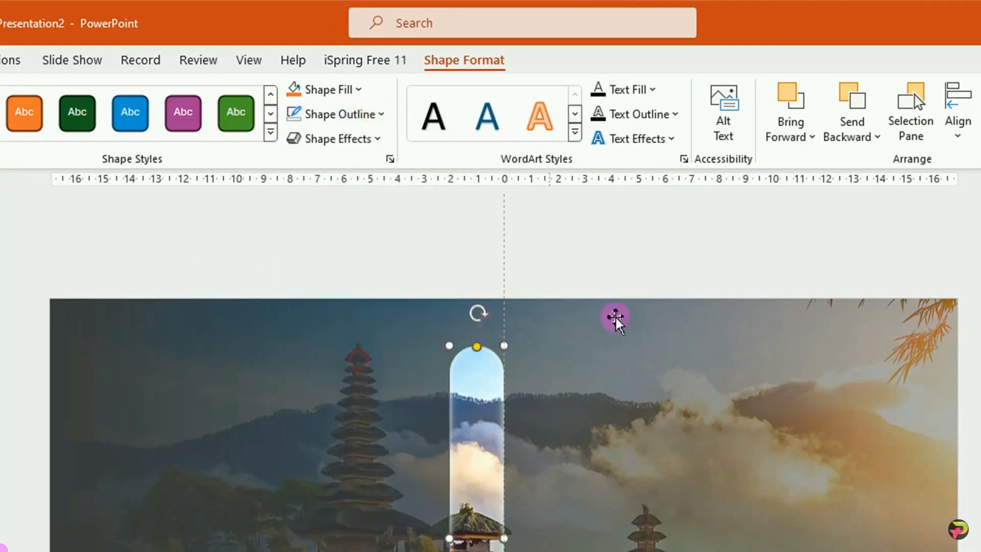
drag(485, 531, 519, 534)
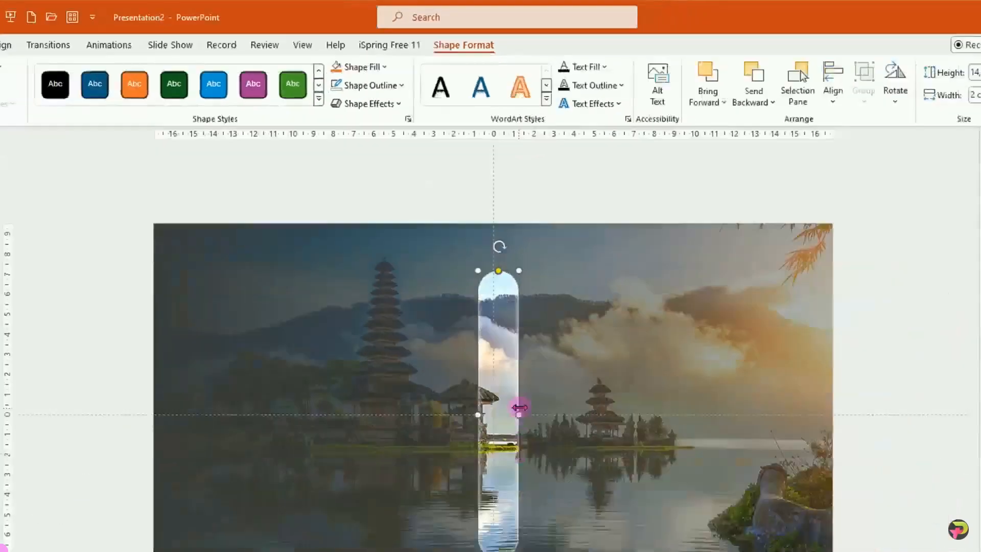